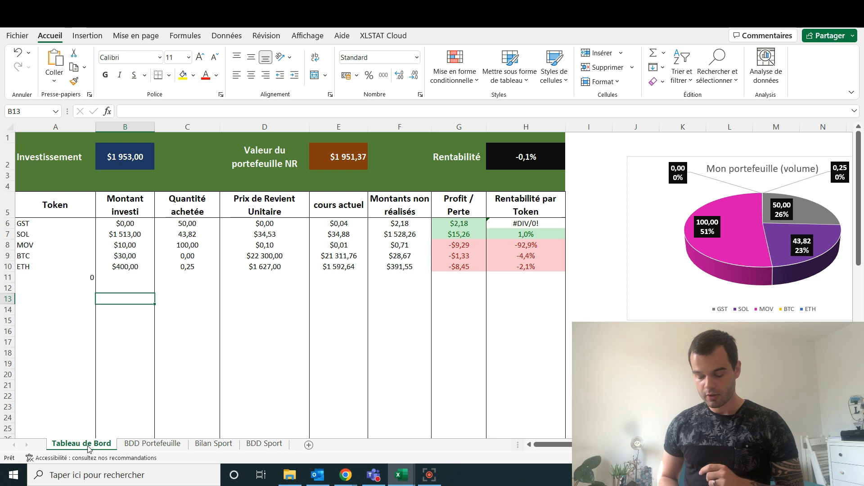
# Look over the purchase records on the BDD Portefeuille sheet and return to the Tableau de Bord sheet
pyautogui.click(152, 446)
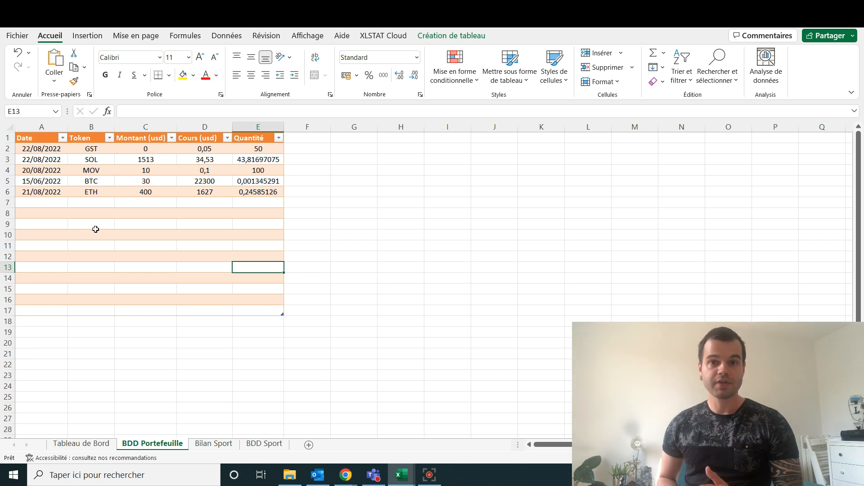
pyautogui.click(74, 446)
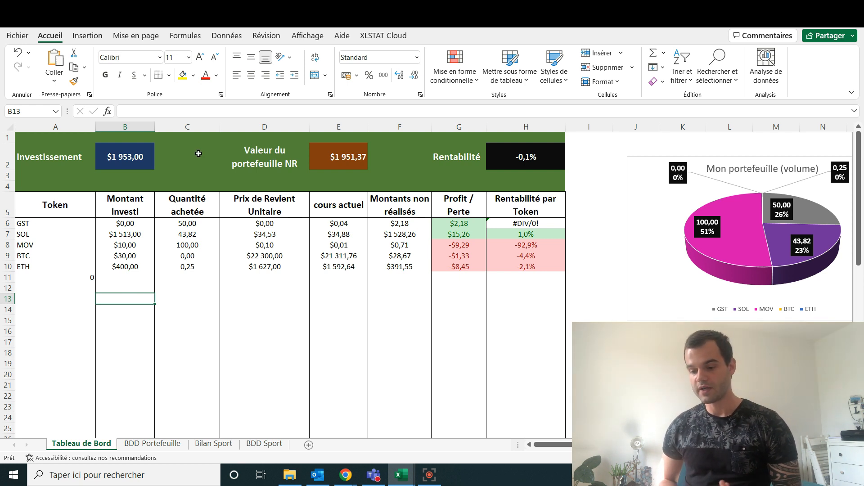
# Search the Office add-in store for "cryptosheets" and close the store without adding anything
pyautogui.click(88, 39)
pyautogui.click(205, 71)
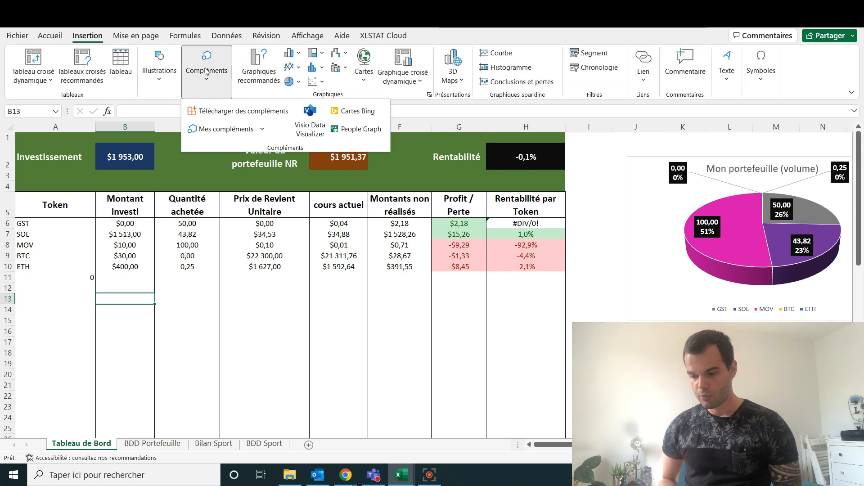
pyautogui.click(210, 113)
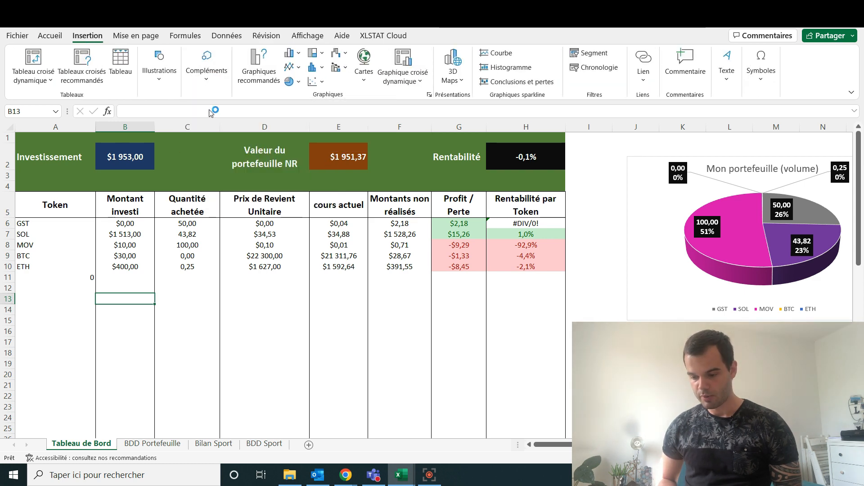
pyautogui.click(278, 141)
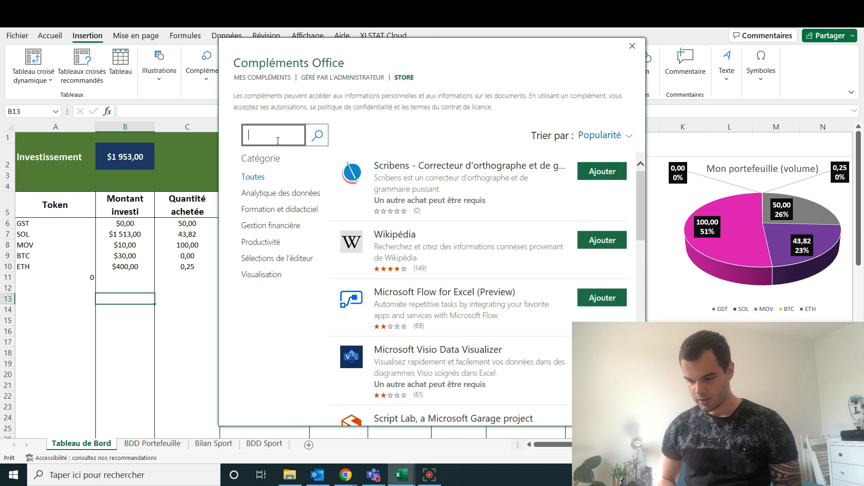
pyautogui.write('cryptosheets')
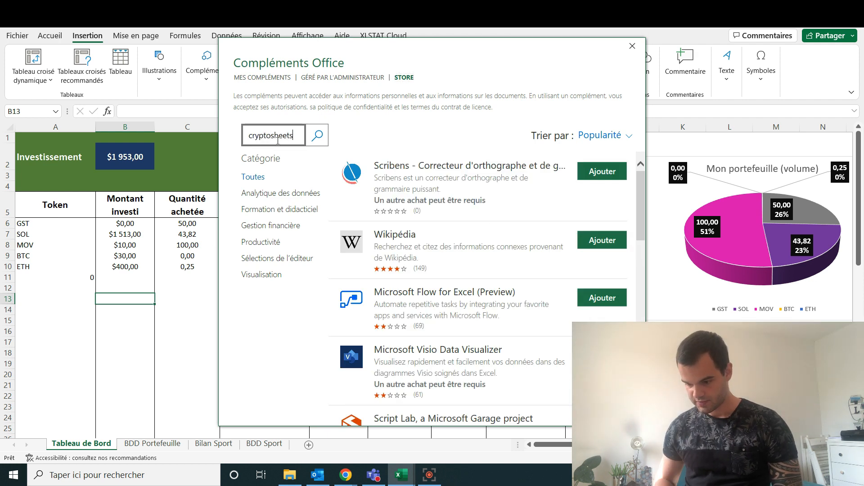
pyautogui.press('Return')
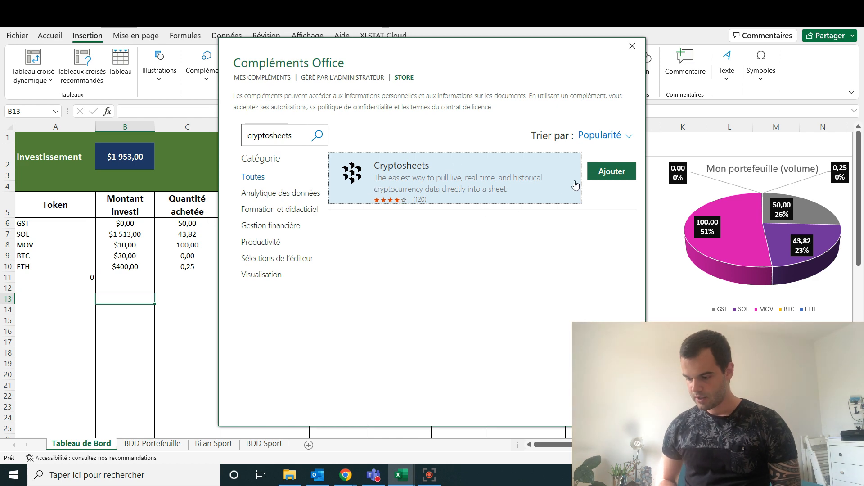
pyautogui.click(633, 47)
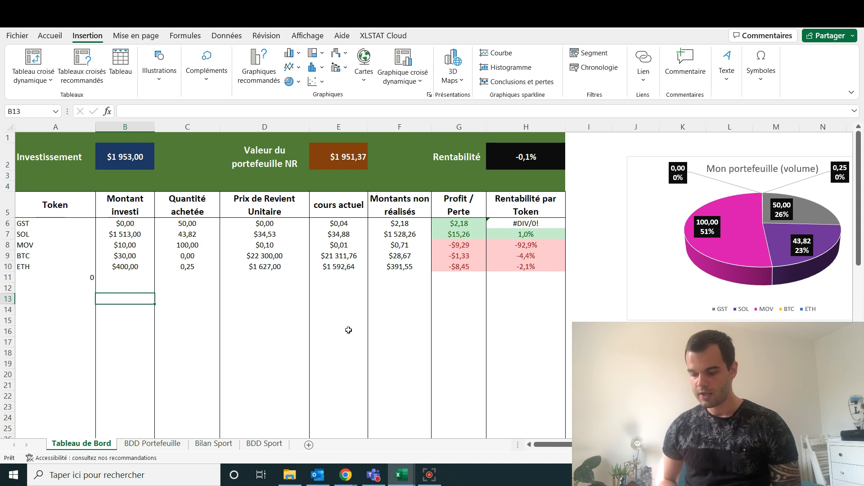
# Inspect the GST current-price formula in E6 and compare the portfolio pie charts by volume and by value
pyautogui.click(339, 224)
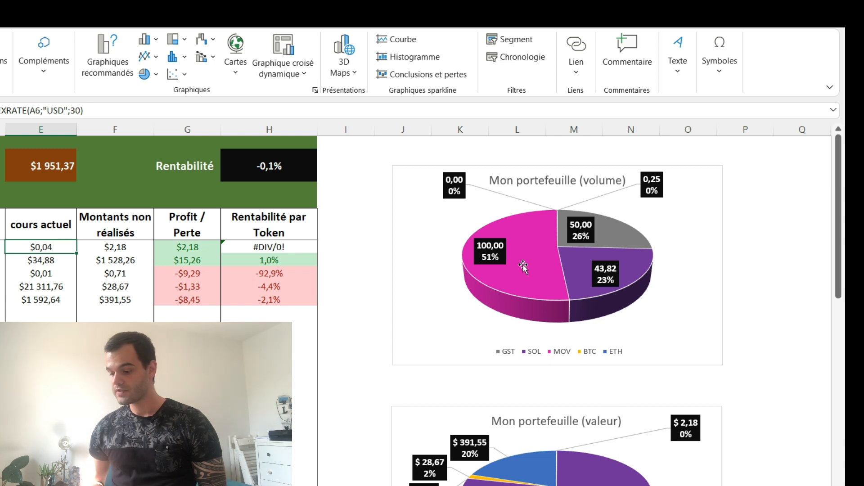
pyautogui.moveTo(488, 238)
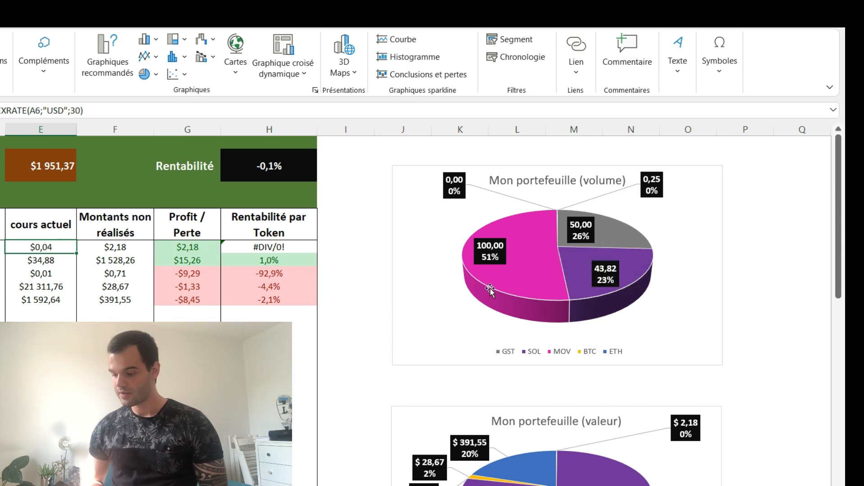
pyautogui.moveTo(491, 289)
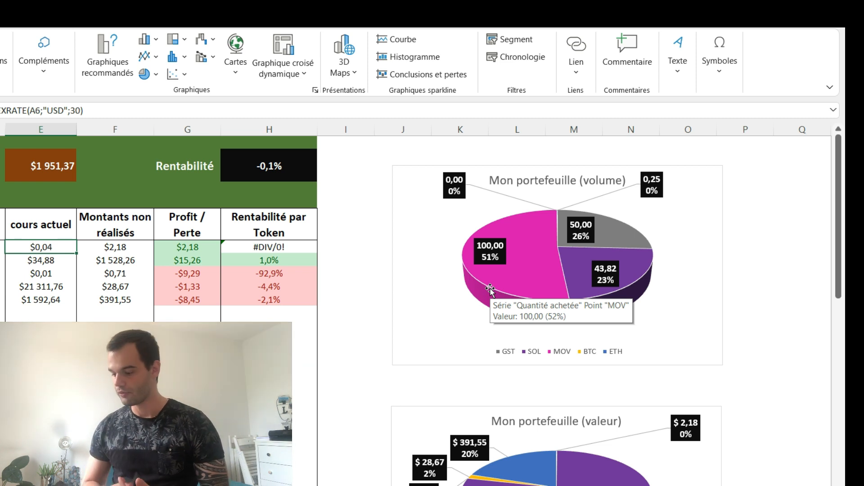
pyautogui.moveTo(623, 286)
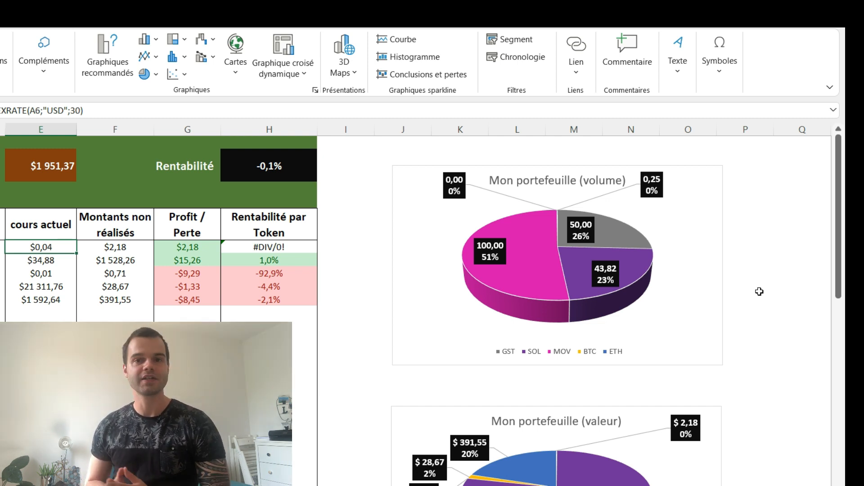
pyautogui.scroll(-4, 760, 291)
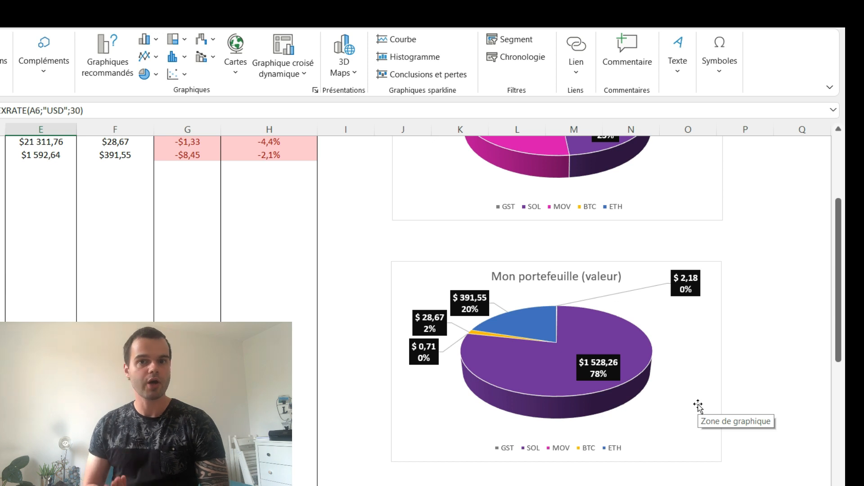
pyautogui.scroll(2, 664, 421)
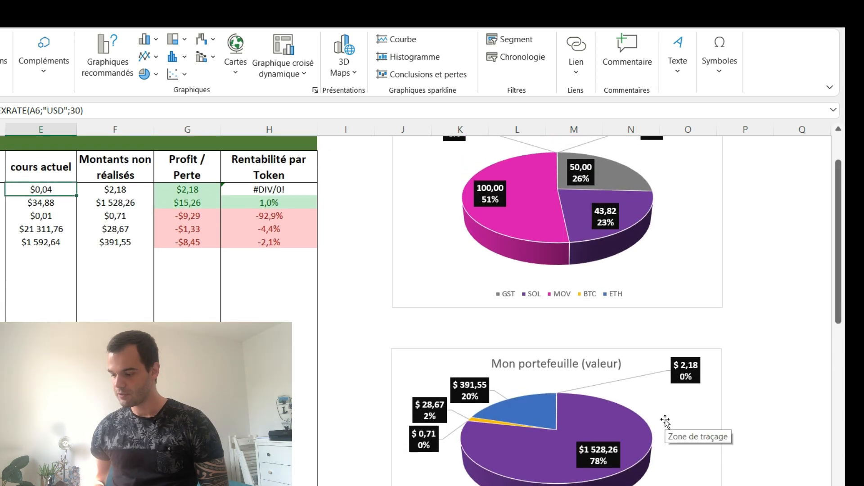
pyautogui.moveTo(623, 234)
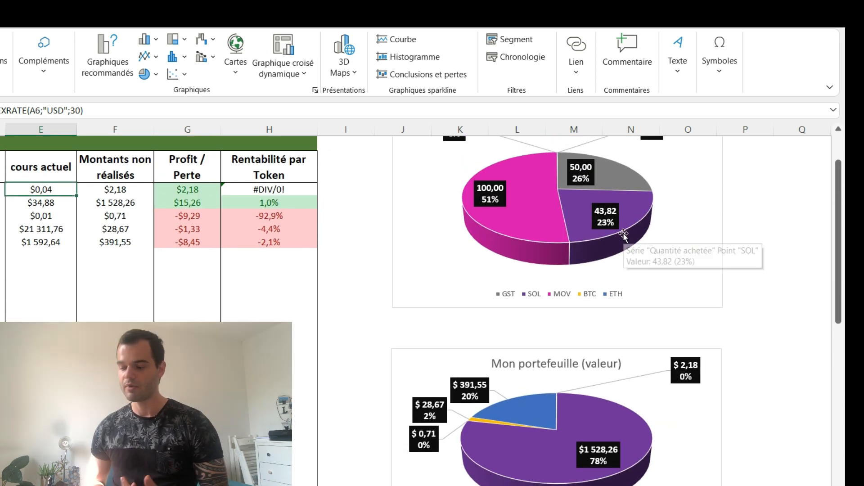
pyautogui.scroll(-3, 627, 292)
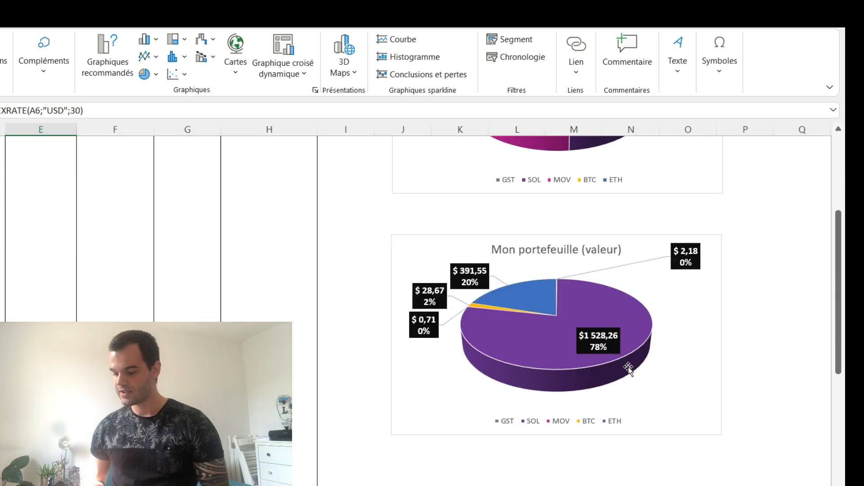
pyautogui.moveTo(628, 367)
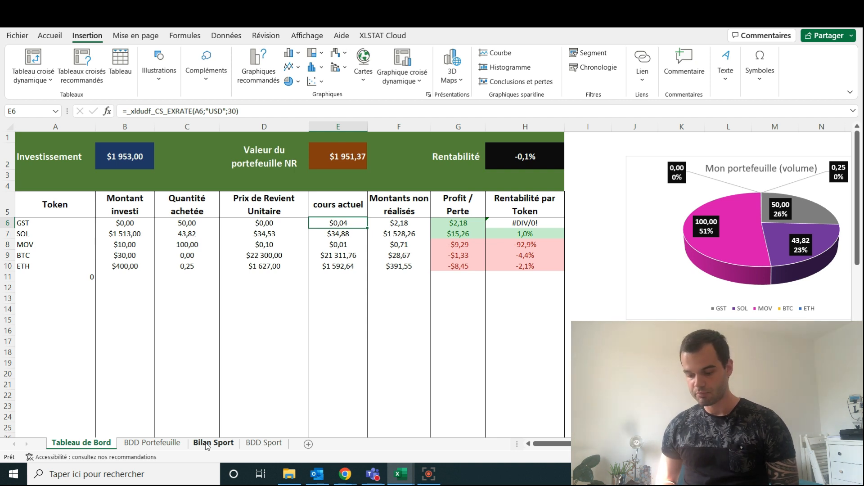
# Examine the activity table on the BDD Sport sheet, going through the Sprint entry from its date to its difficulty
pyautogui.click(263, 443)
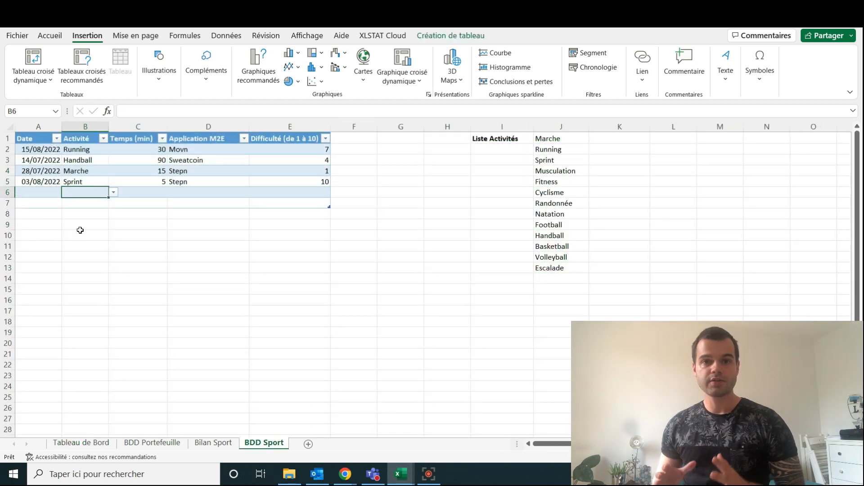
pyautogui.click(31, 190)
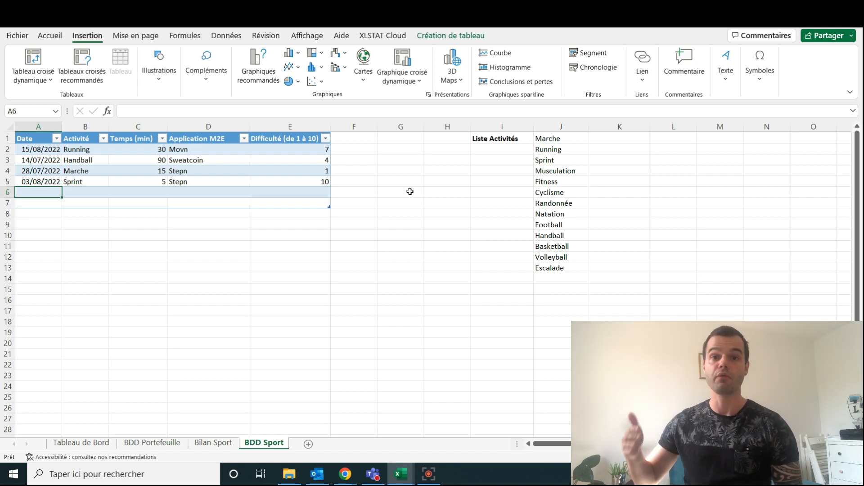
pyautogui.press('Up')
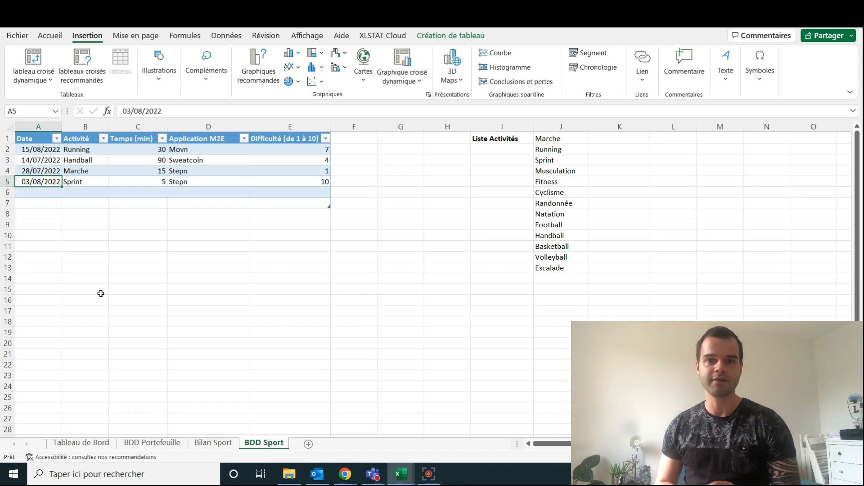
pyautogui.press('Right')
pyautogui.press('Right')
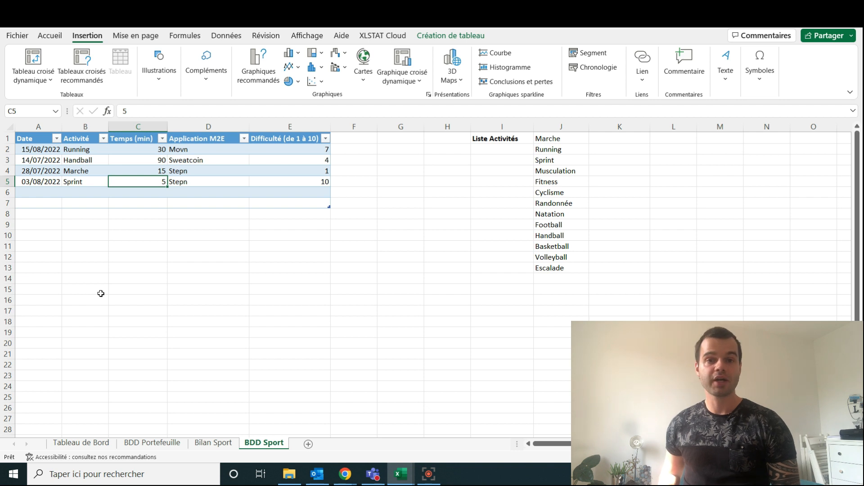
pyautogui.press('Right')
pyautogui.press('Right')
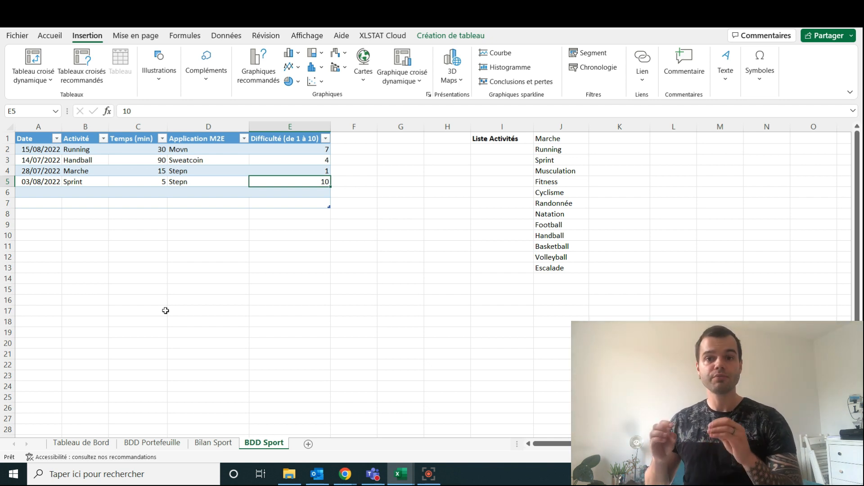
# Examine the activity pivot table on the Bilan Sport sheet, including its Mois filter choices and its chart
pyautogui.click(209, 443)
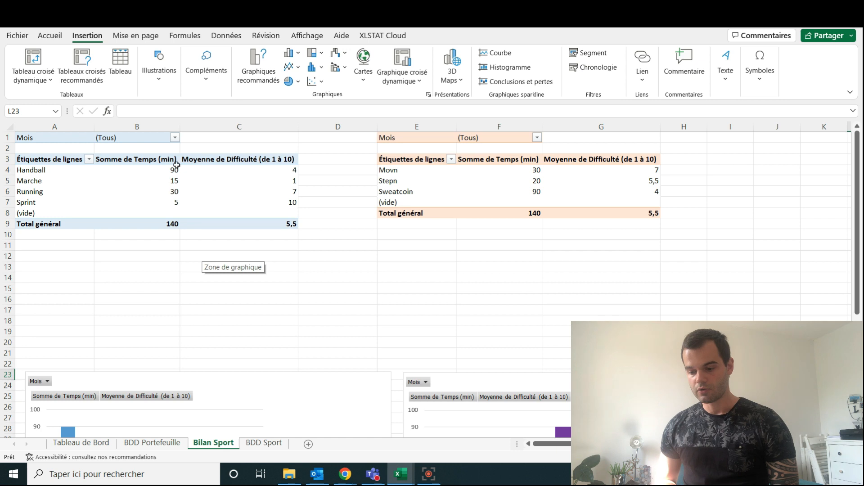
pyautogui.click(176, 138)
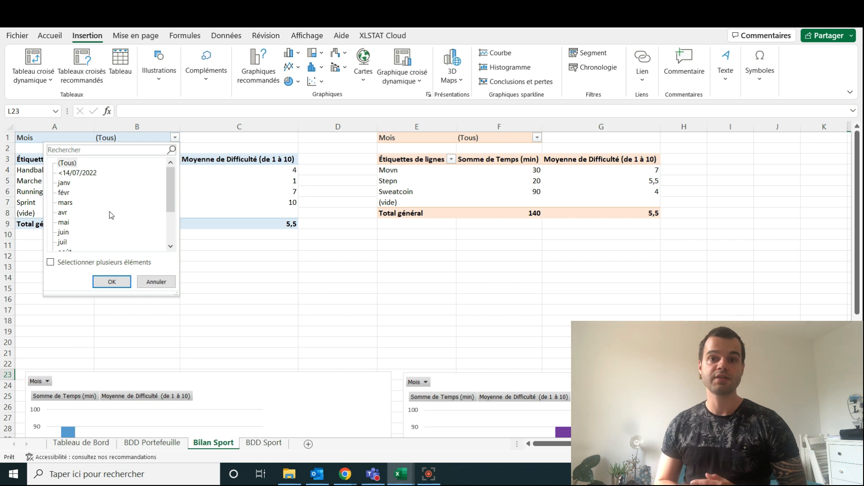
pyautogui.click(203, 139)
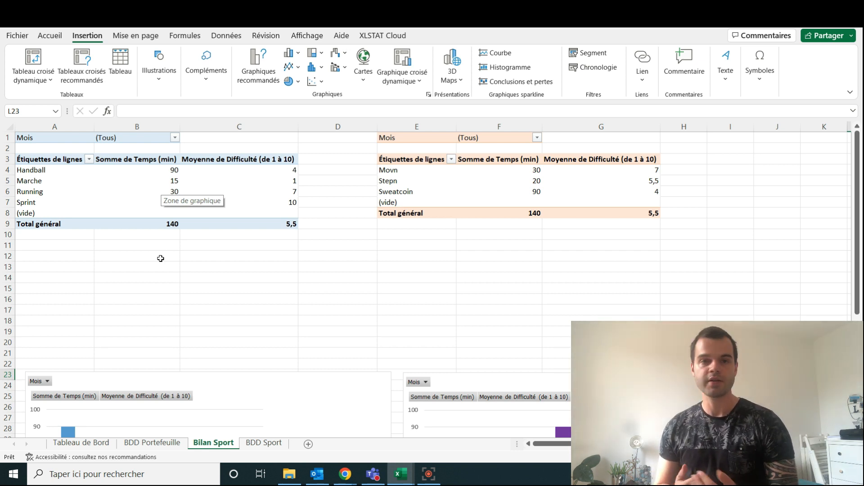
pyautogui.scroll(-7, 161, 259)
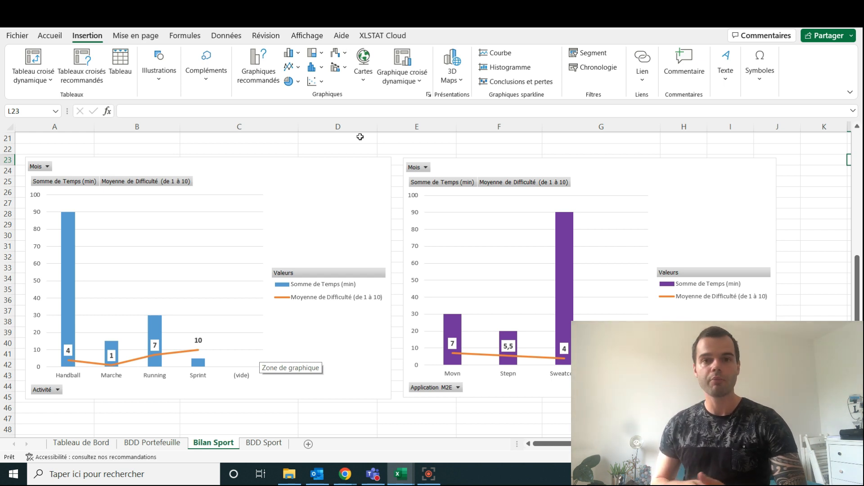
# Review the time and difficulty figures for Sweatcoin in the Application M2E pivot table and the matching chart
pyautogui.scroll(7, 385, 241)
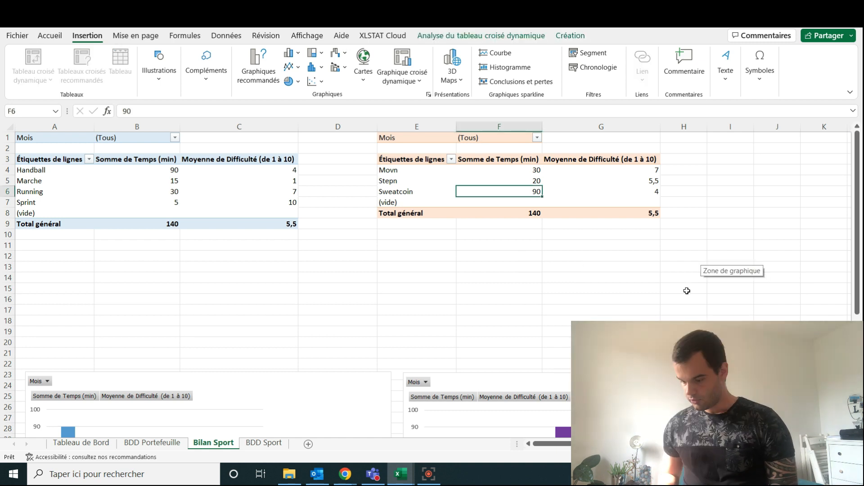
pyautogui.press('Left')
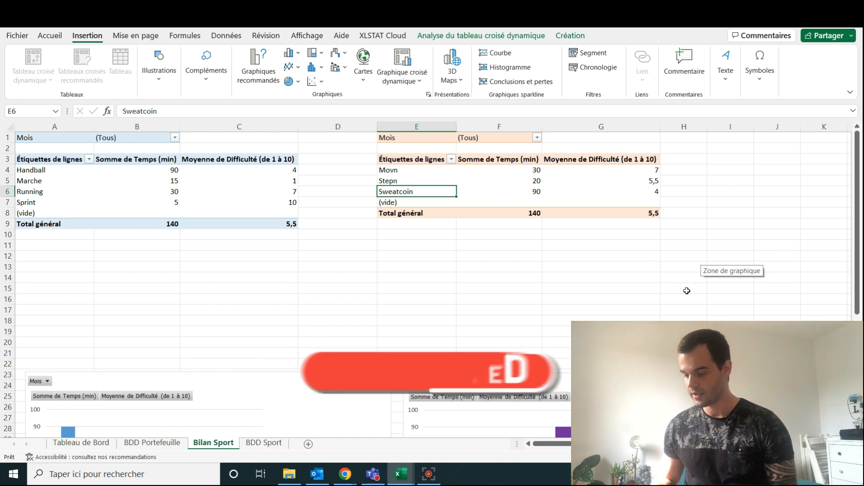
pyautogui.press('Right')
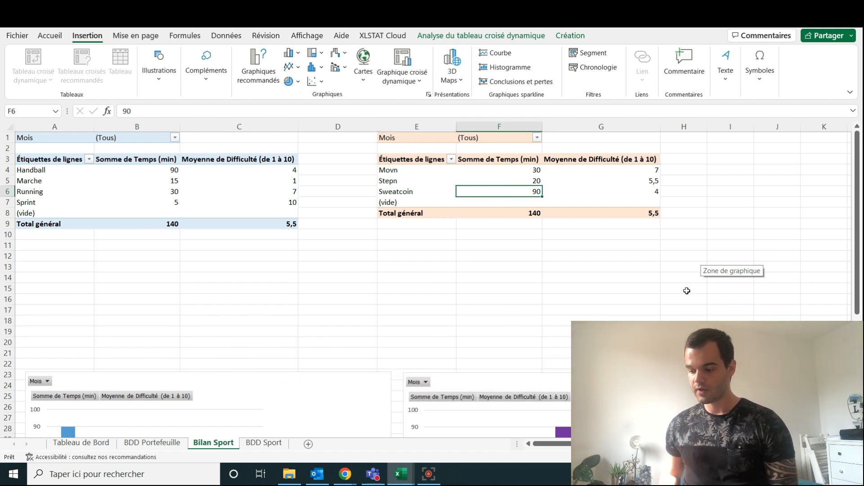
pyautogui.press('Right')
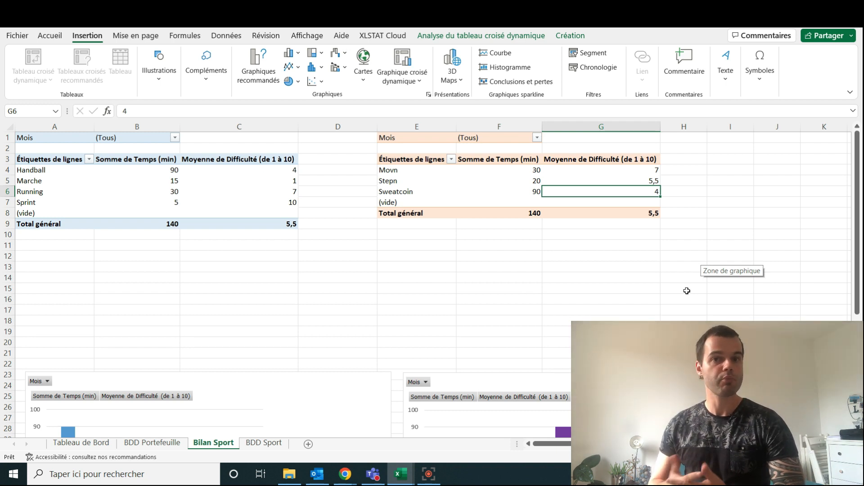
pyautogui.scroll(-7, 687, 291)
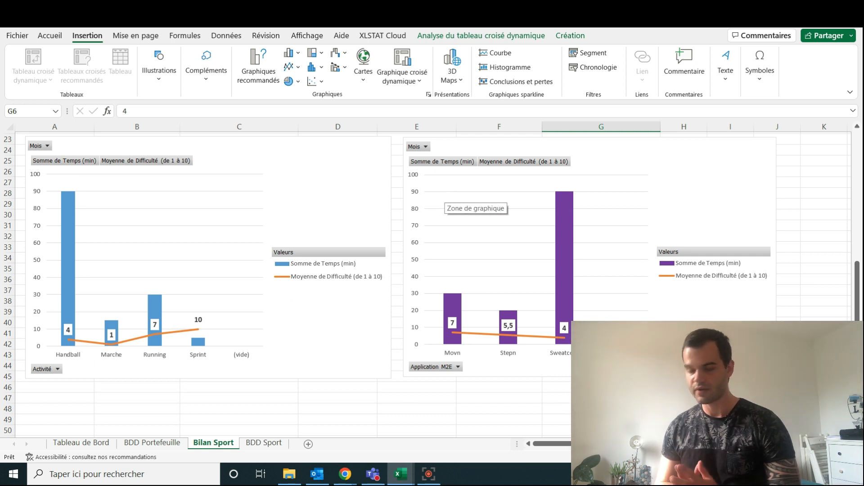
pyautogui.scroll(7, 450, 247)
pyautogui.click(451, 247)
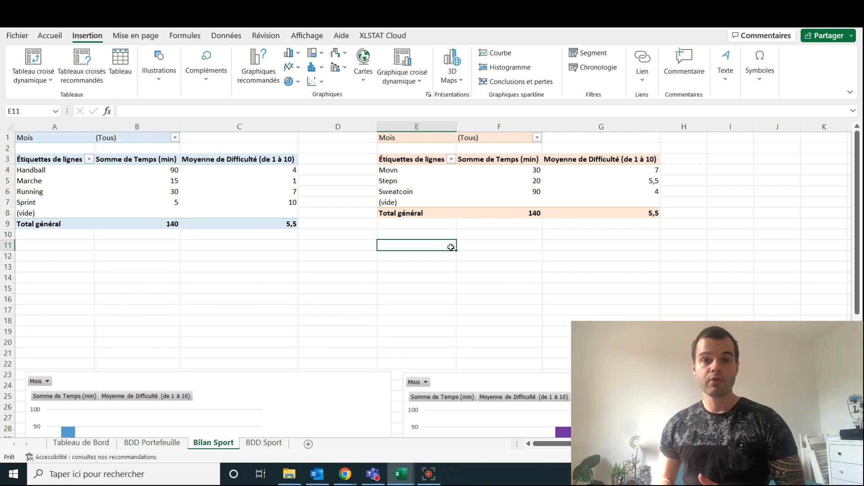